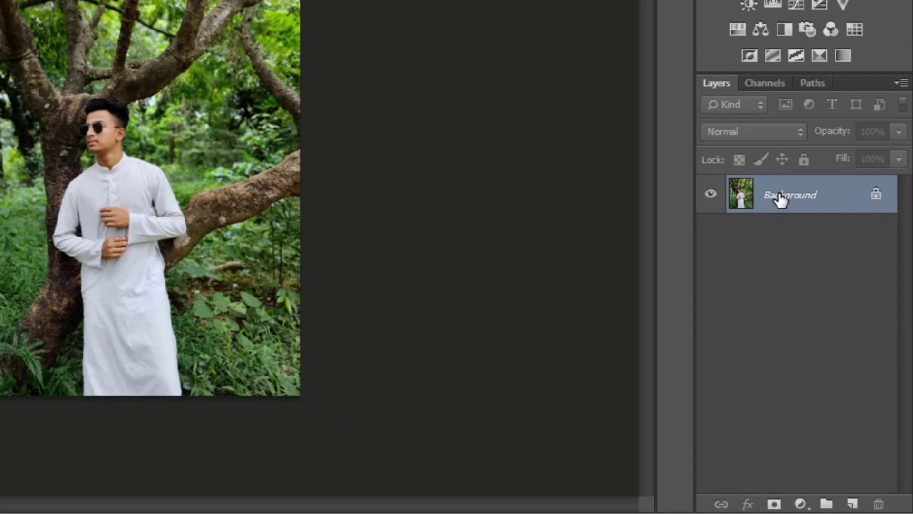
Duplicate the Background layer and convert the image to Lab Color mode without flattening the layers
left_click_drag(780, 199, 849, 500)
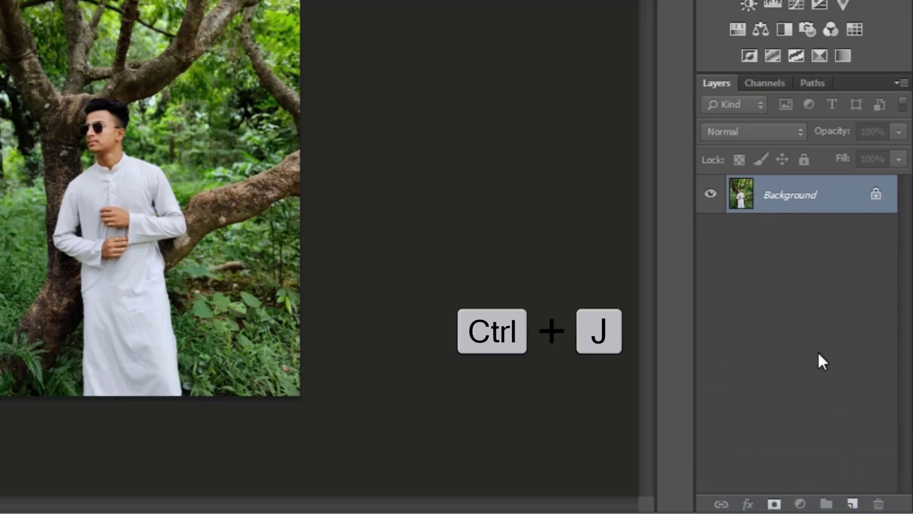
key("ctrl+j")
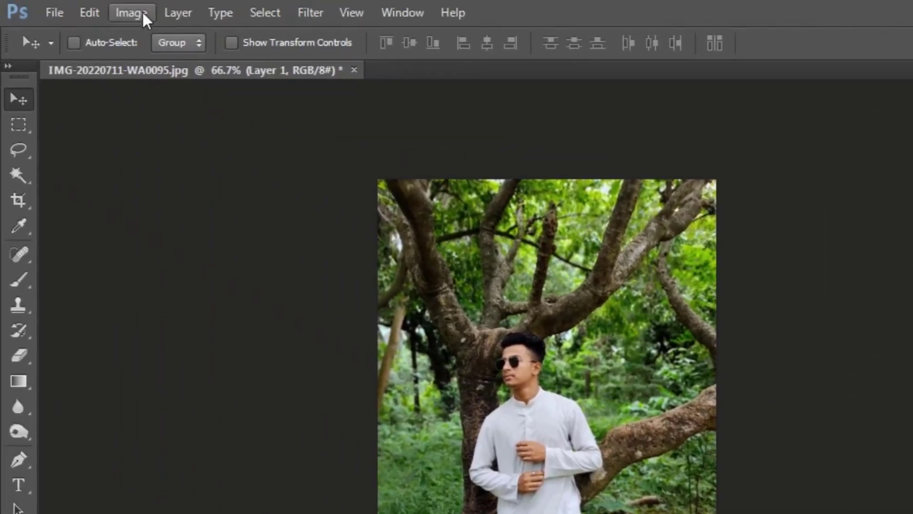
left_click(135, 9)
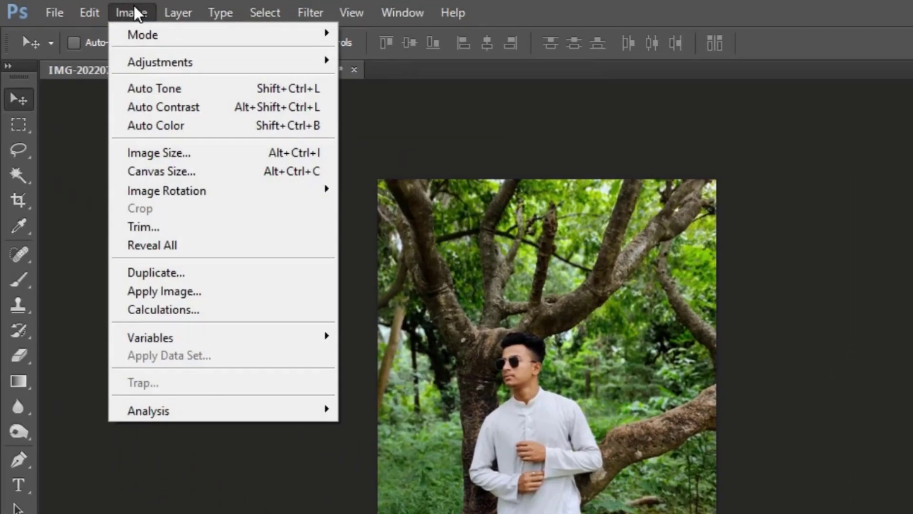
left_click(150, 32)
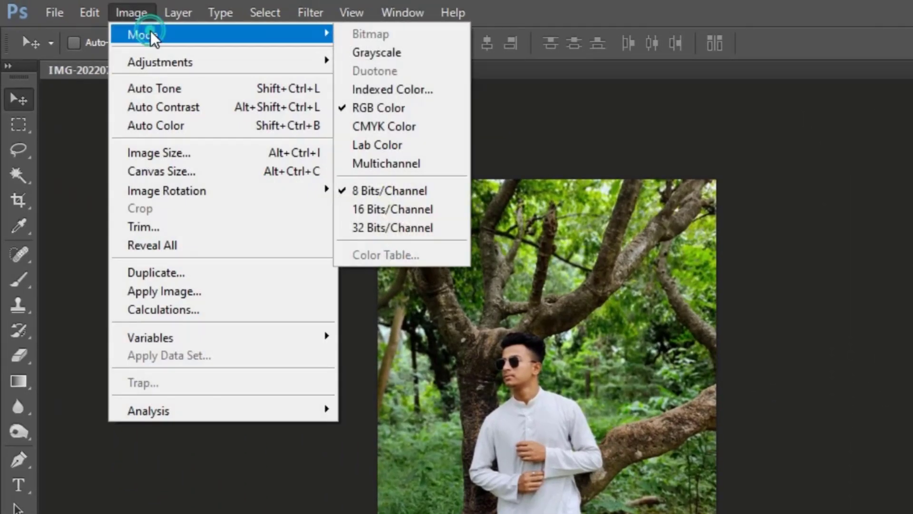
left_click(404, 147)
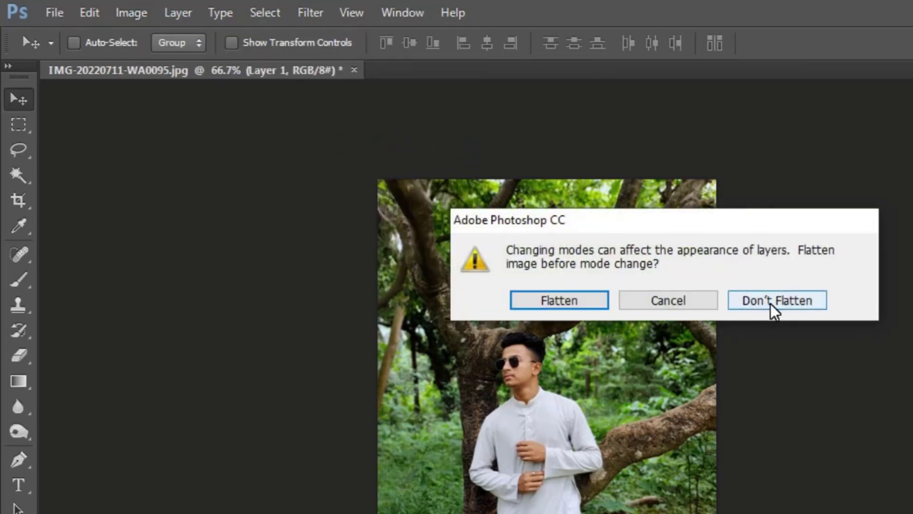
left_click(770, 301)
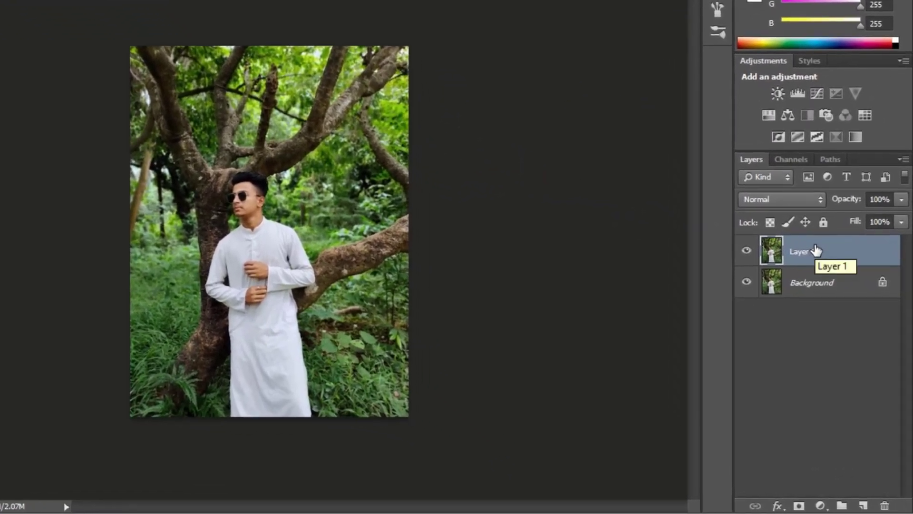
Copy the entire a channel, paste it into the b channel, and restore the composite Lab view
left_click(790, 160)
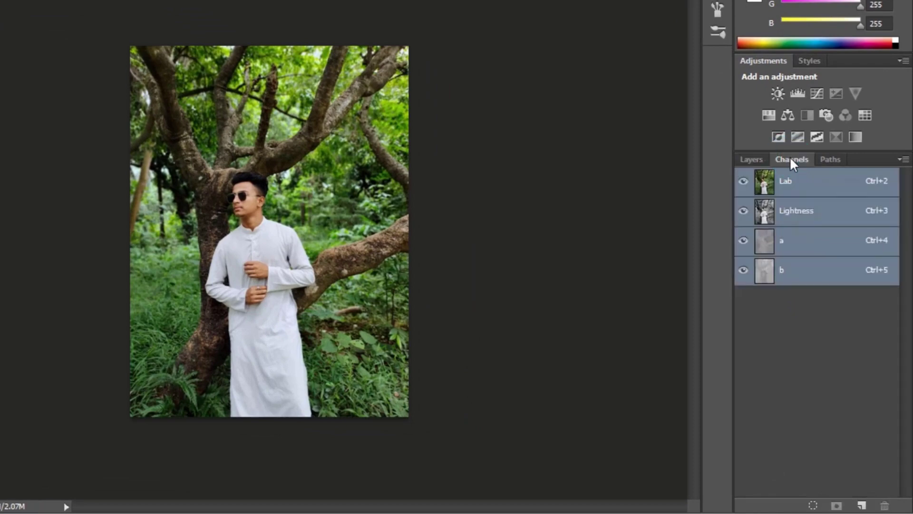
left_click(793, 245)
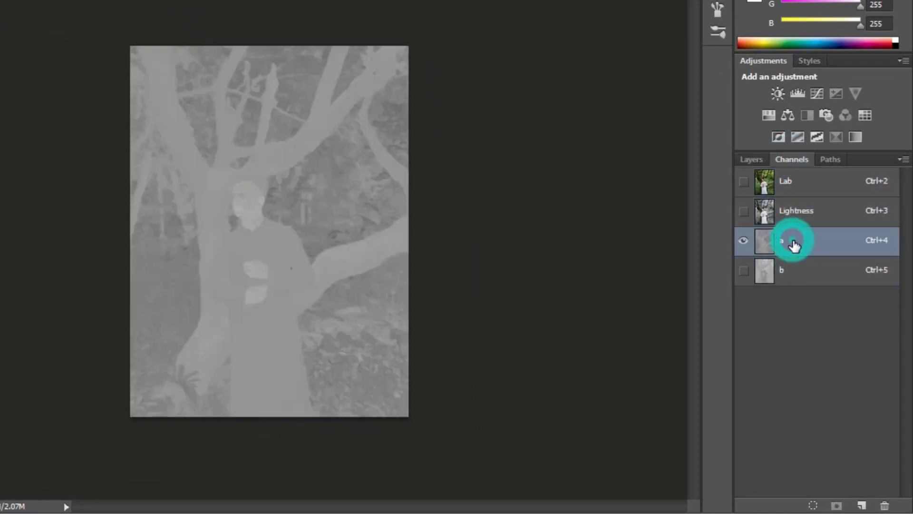
key("ctrl+a")
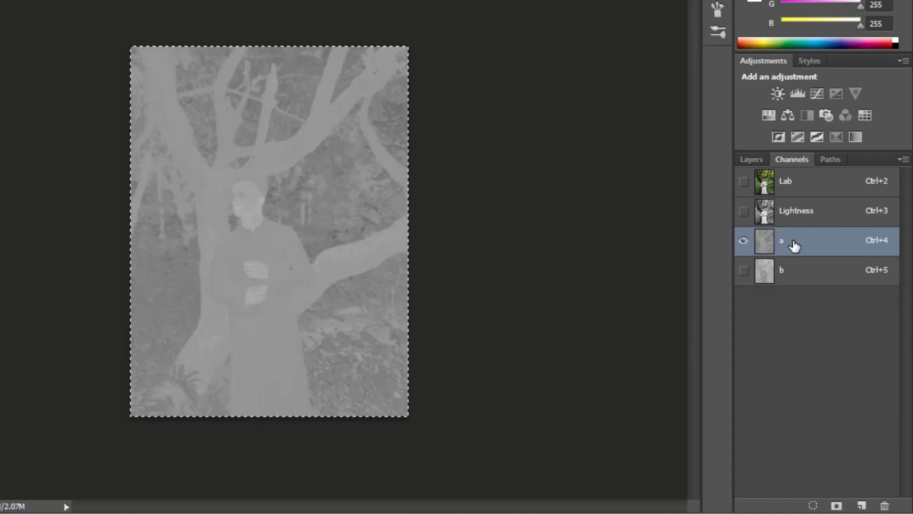
key("ctrl+c")
left_click_drag(794, 245, 794, 246)
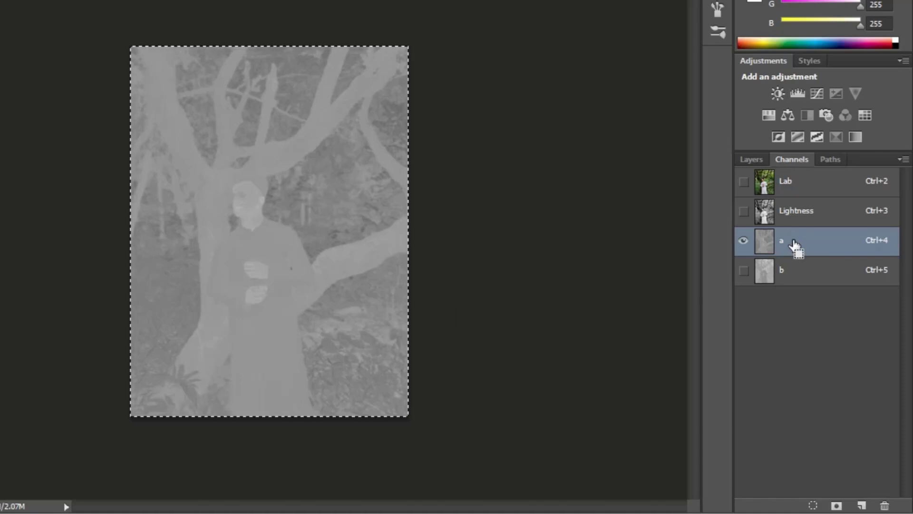
left_click(798, 272)
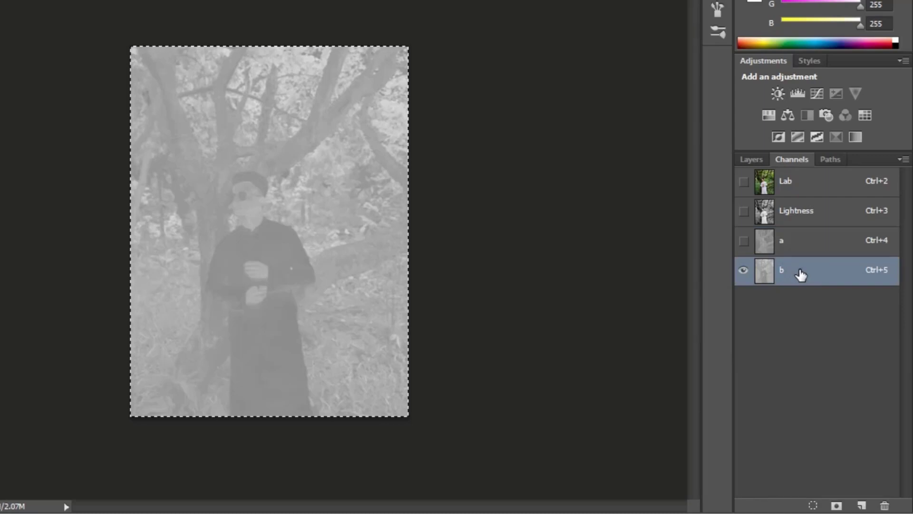
left_click_drag(800, 273, 801, 273)
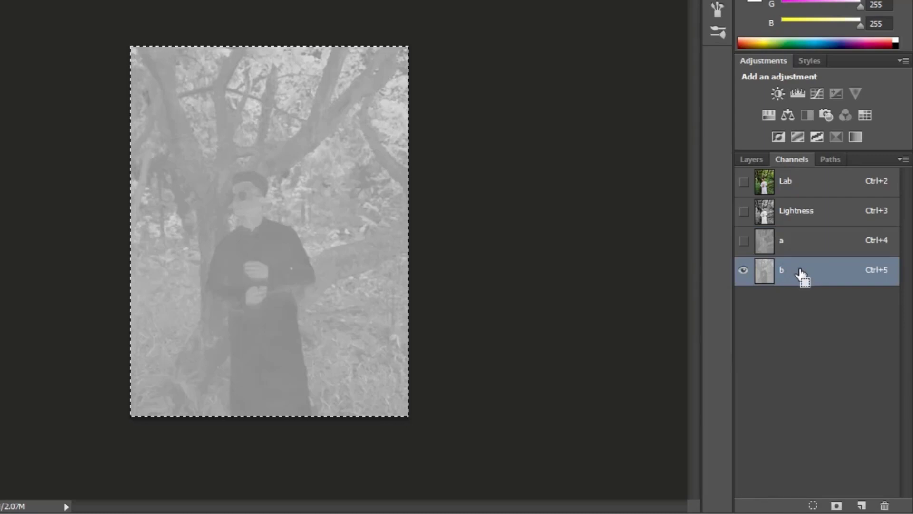
key("ctrl+v")
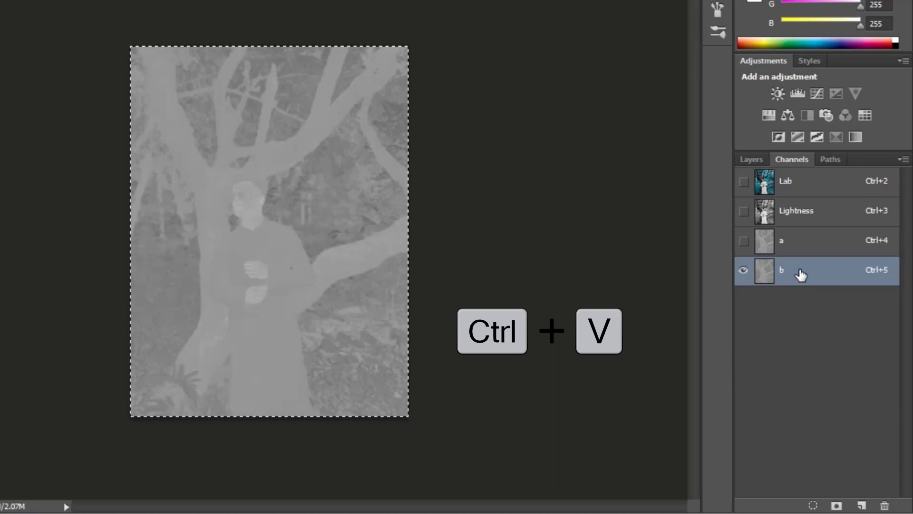
left_click(797, 187)
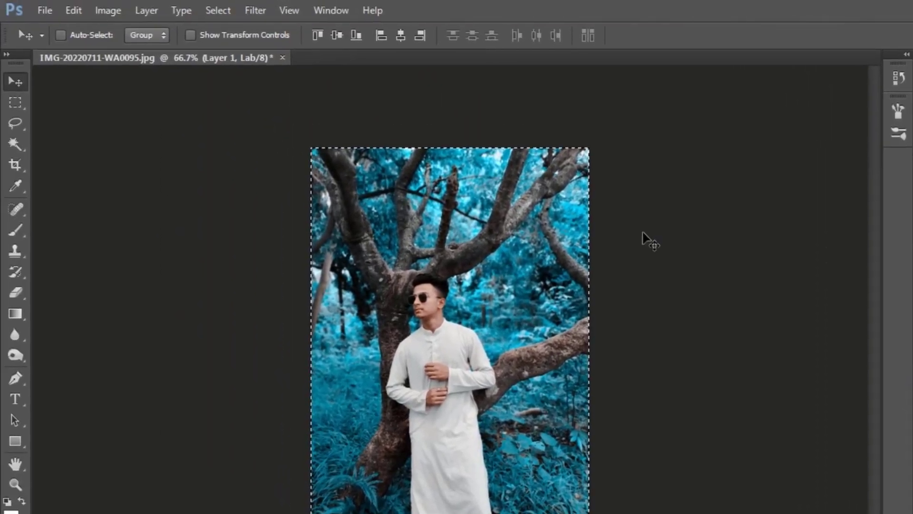
Convert the image back to RGB Color without flattening the layers and clear the selection
left_click(110, 10)
mouse_move(130, 33)
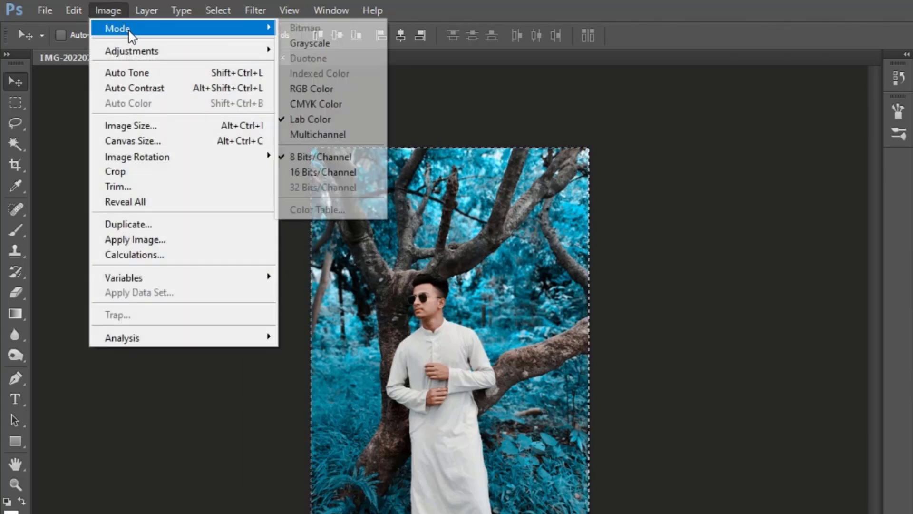
left_click(313, 88)
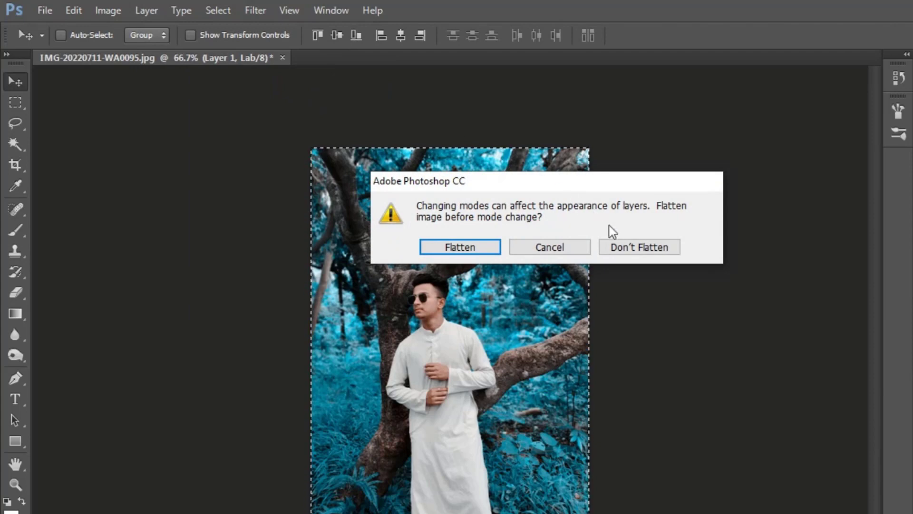
left_click(635, 247)
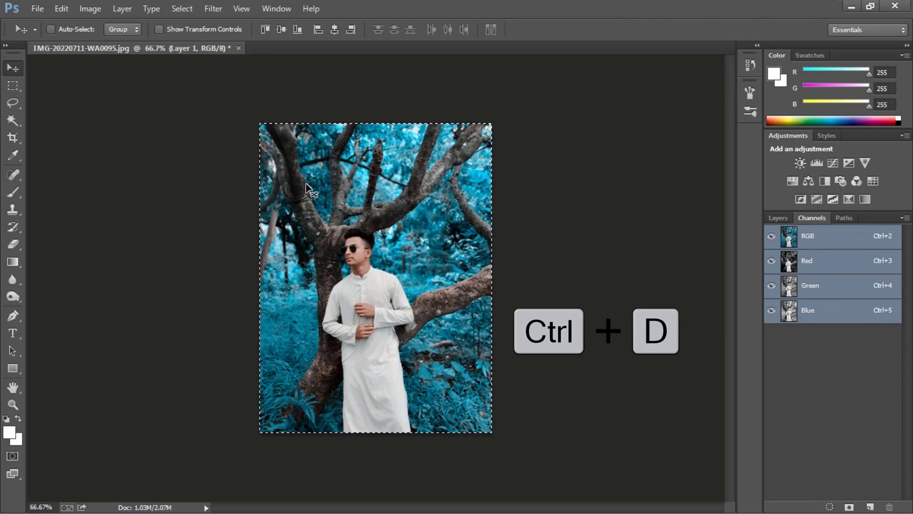
key("ctrl+d")
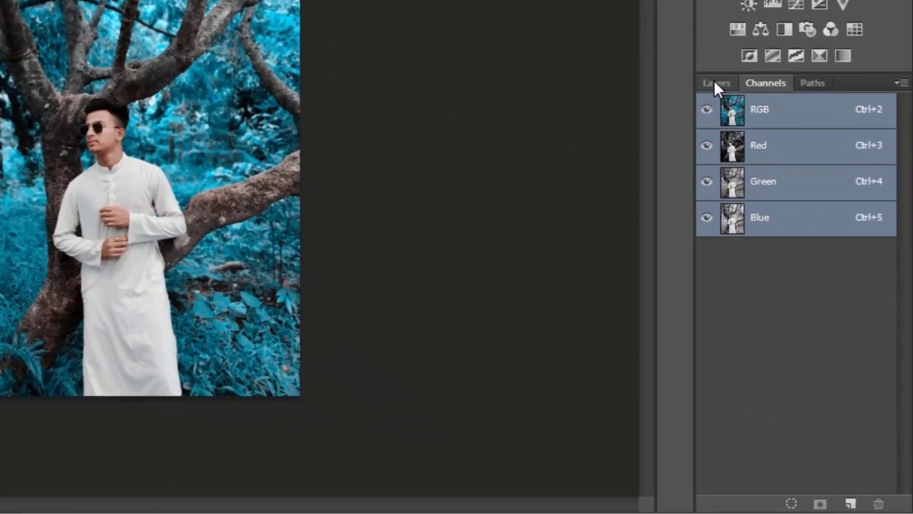
Add a Hue/Saturation adjustment layer above Layer 1 and set its Hue to +160
left_click(778, 218)
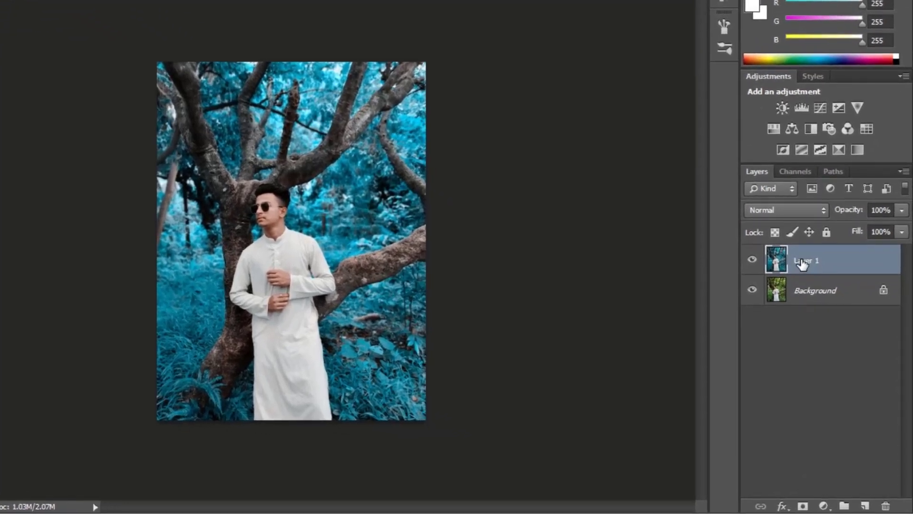
left_click(825, 506)
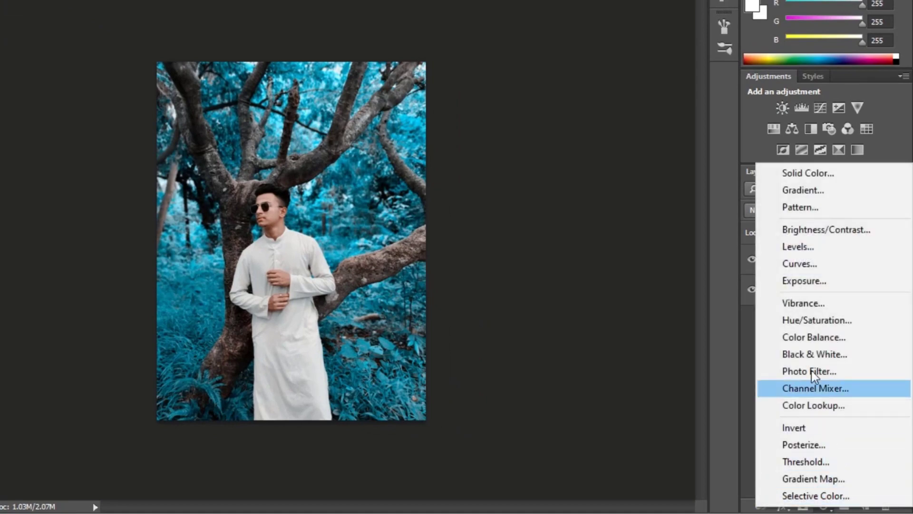
left_click(804, 321)
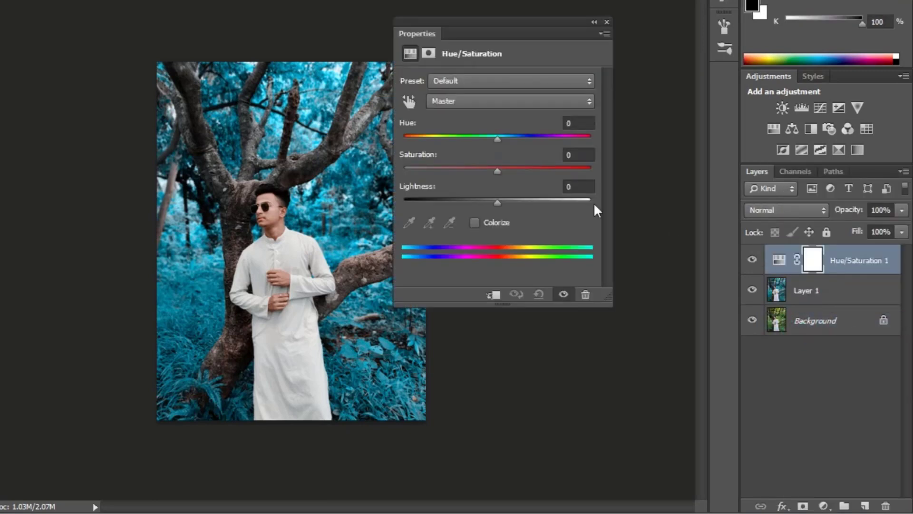
left_click(499, 141)
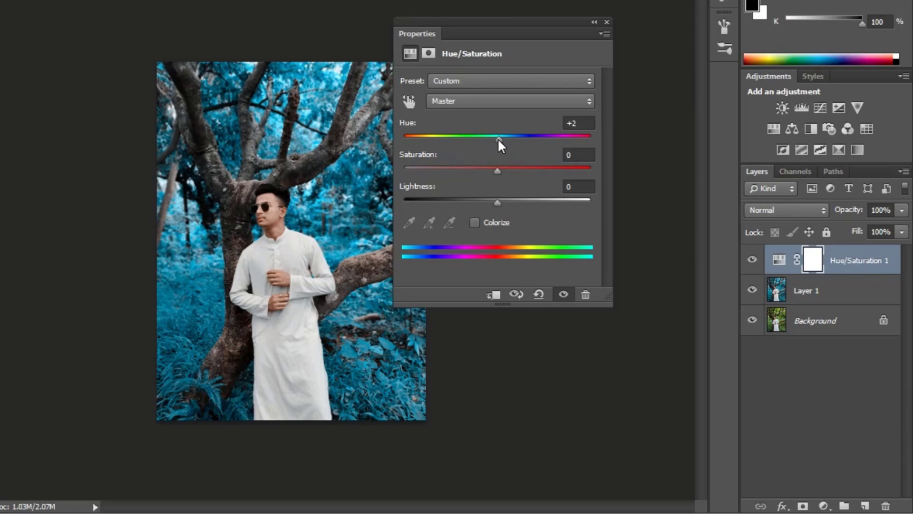
left_click_drag(499, 142, 587, 159)
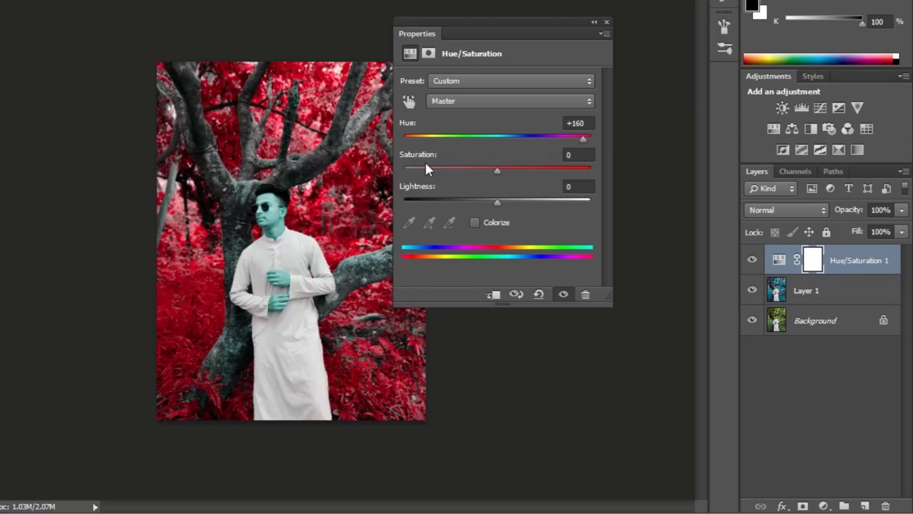
Set the adjustment's Saturation to -1 and Lightness to 0, and close its properties
mouse_move(499, 170)
left_mouse_down()
mouse_move(541, 175)
mouse_move(472, 180)
mouse_move(513, 185)
mouse_move(498, 183)
left_mouse_up()
left_click_drag(498, 206, 496, 209)
left_click(573, 186)
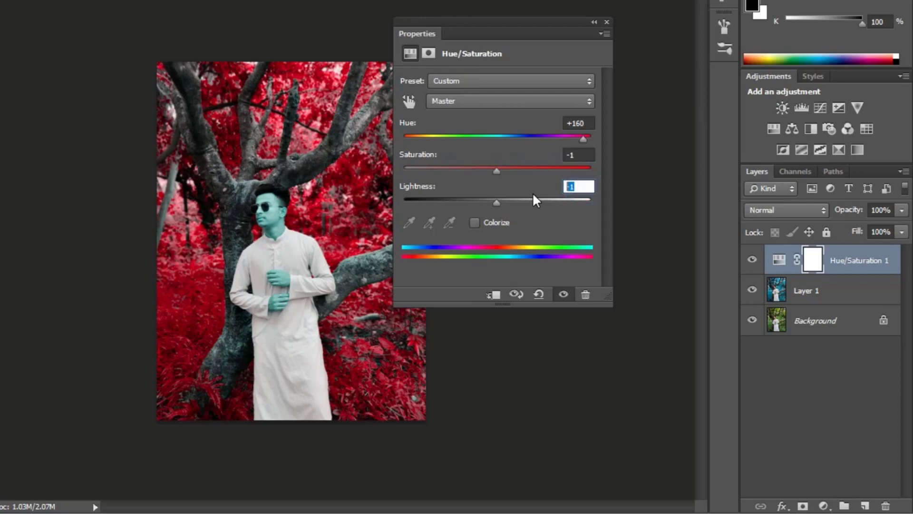
type("0")
left_click(532, 222)
left_click(606, 22)
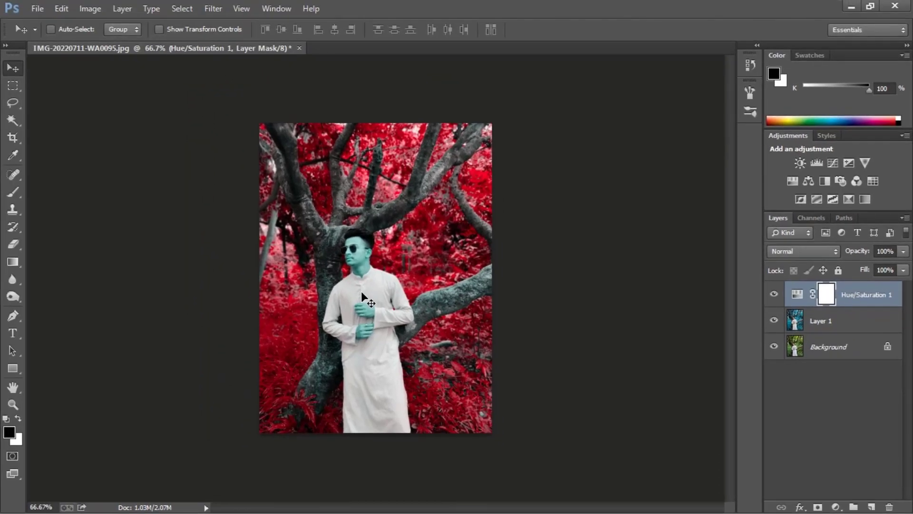
Activate the Eraser tool and set the foreground colour to white and the background colour to black (000000)
key("ctrl+plus")
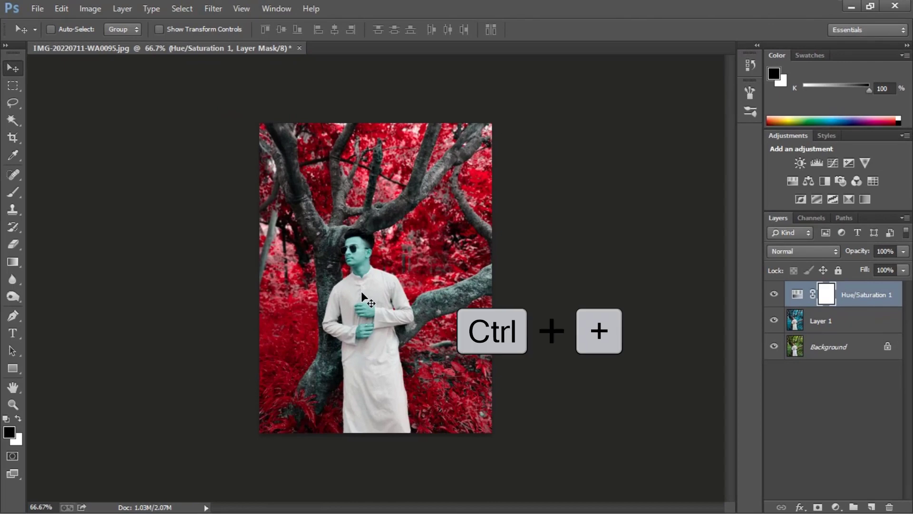
key("ctrl+plus")
key("ctrl+plus")
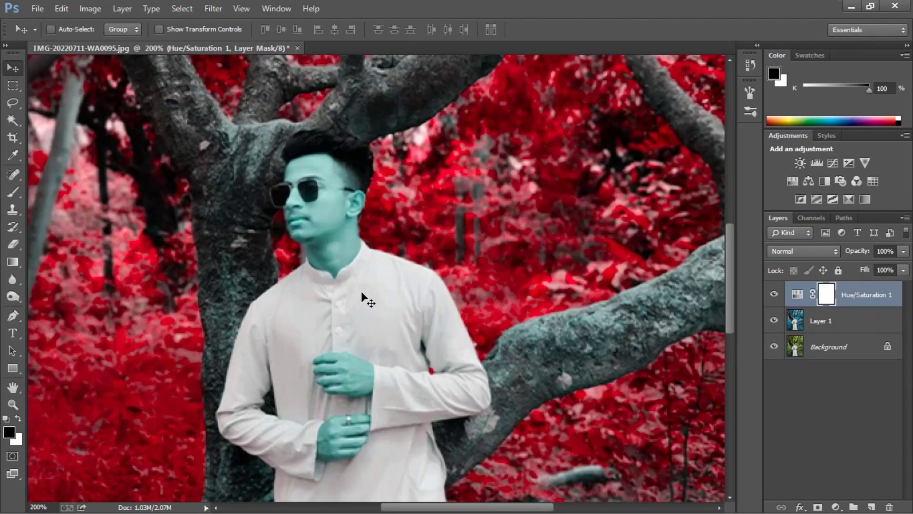
scroll(354, 310, "down", 3)
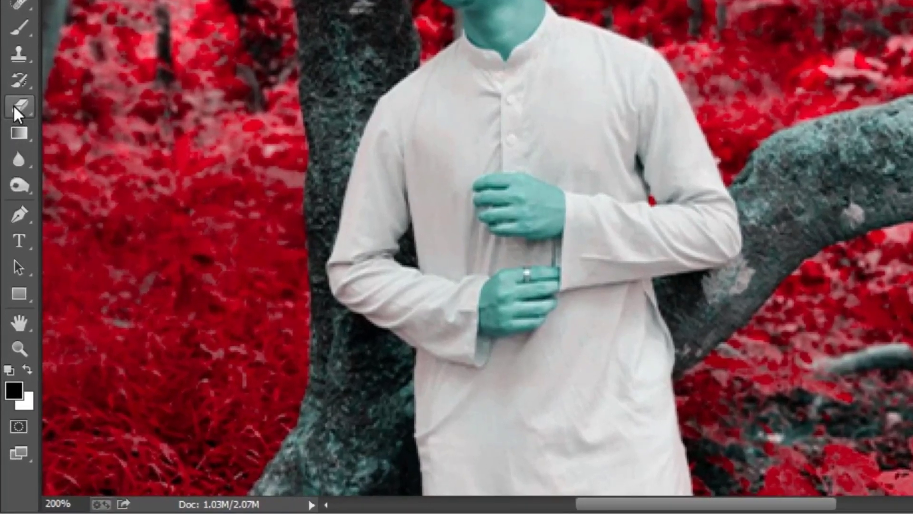
right_click(22, 109)
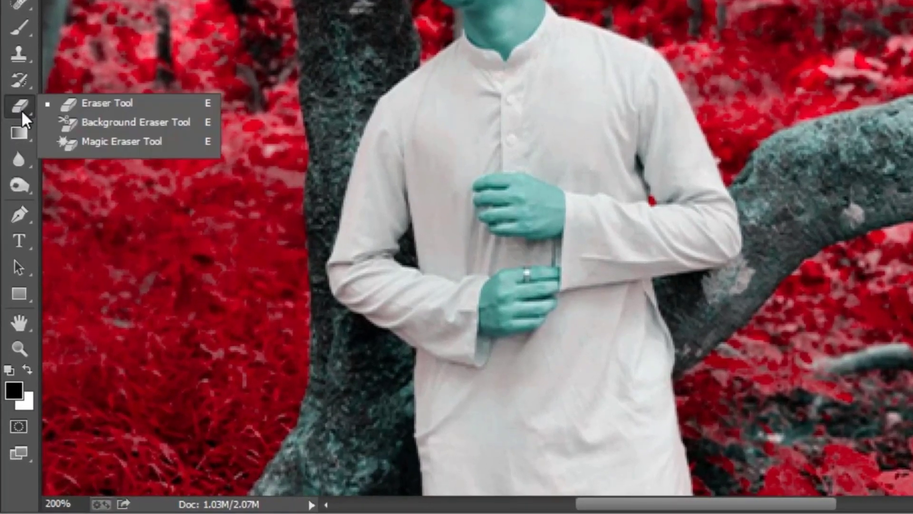
left_click(93, 106)
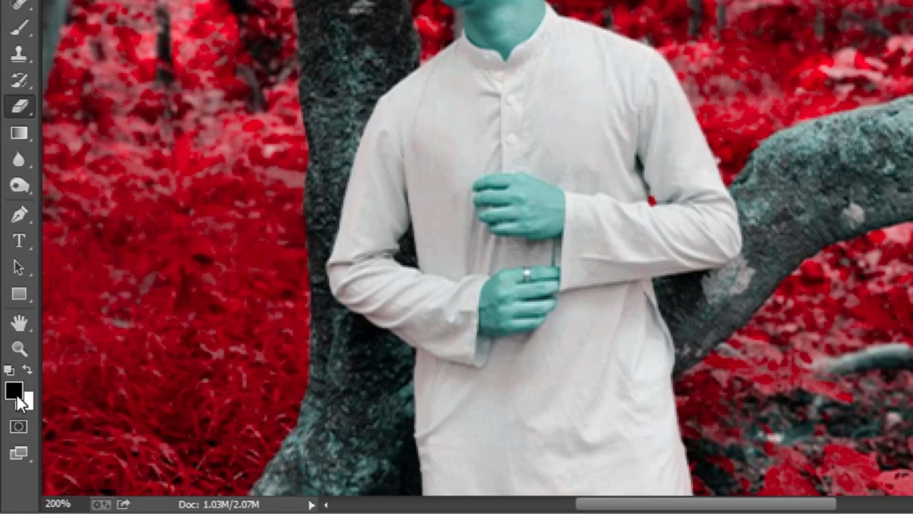
left_click(28, 370)
left_click(27, 402)
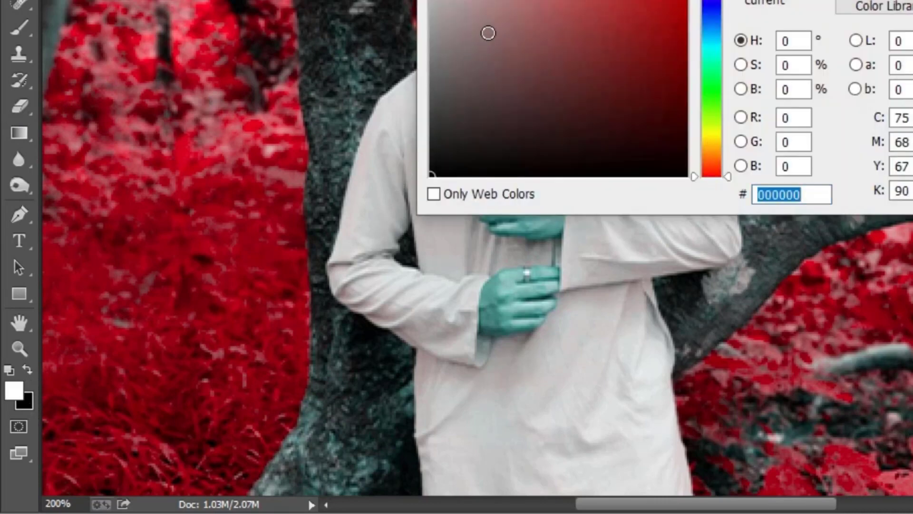
key("Return")
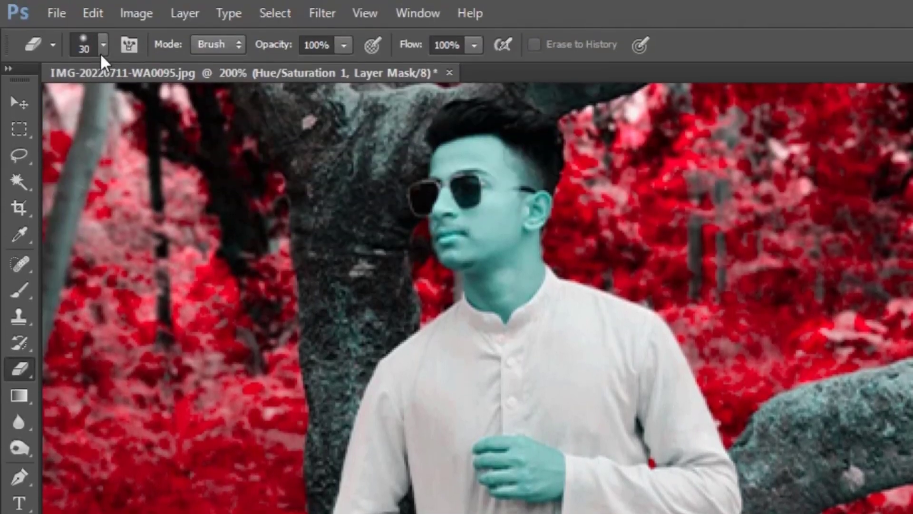
Choose the soft round eraser brush at 30 px with 0% hardness and target the Hue/Saturation layer mask
left_click(99, 48)
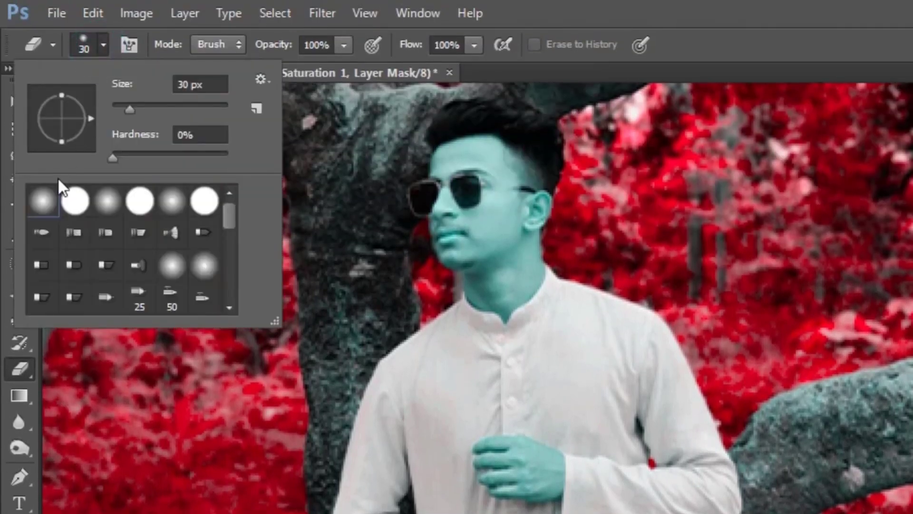
left_click(48, 207)
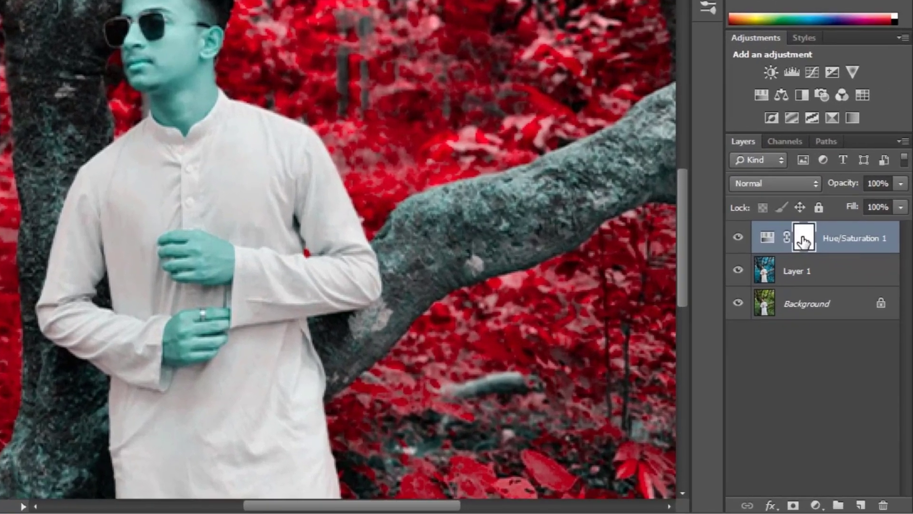
left_click(826, 295)
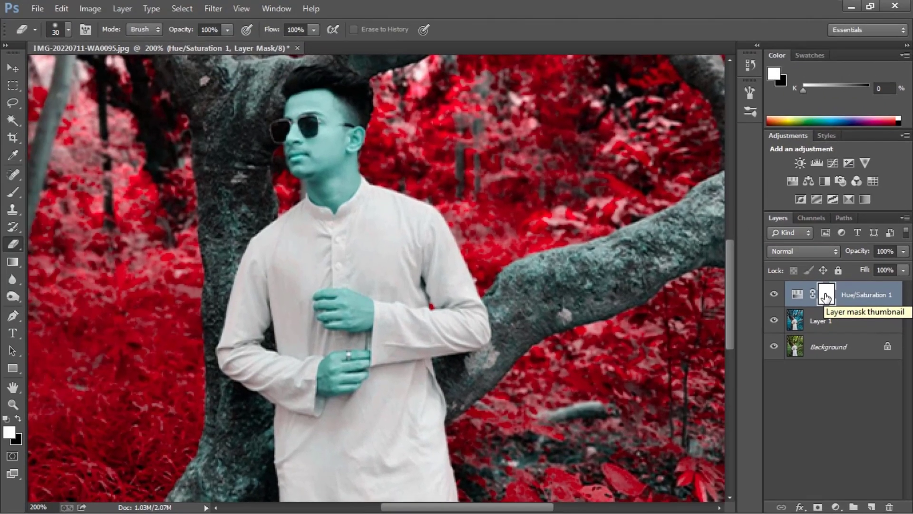
Erase the Hue/Saturation mask over the man's hands, neck and face, and over a patch of foliage beside his head
mouse_move(333, 328)
left_mouse_down()
mouse_move(356, 301)
mouse_move(344, 329)
mouse_move(314, 293)
mouse_move(352, 337)
mouse_move(316, 316)
mouse_move(342, 356)
mouse_move(314, 362)
mouse_move(358, 385)
mouse_move(372, 350)
mouse_move(316, 381)
mouse_move(318, 404)
left_mouse_up()
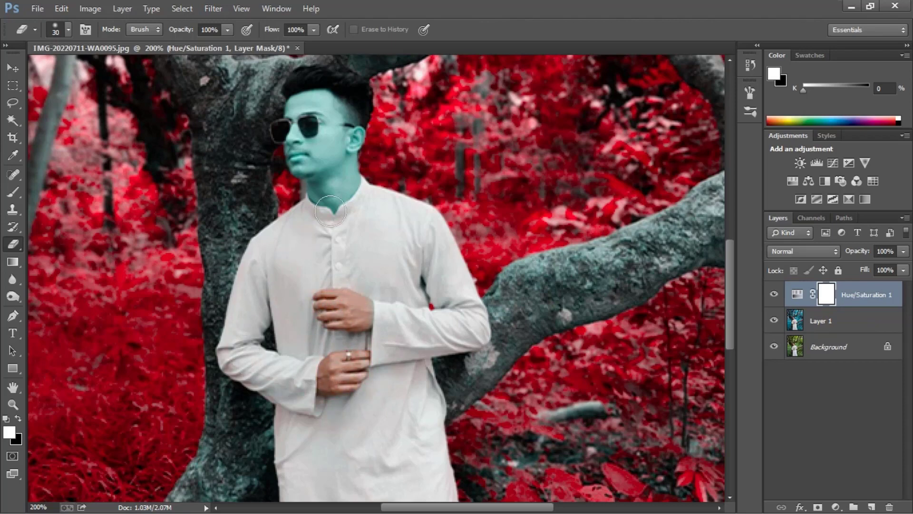
mouse_move(328, 209)
left_mouse_down()
mouse_move(309, 130)
mouse_move(299, 129)
mouse_move(300, 176)
mouse_move(328, 99)
mouse_move(304, 109)
mouse_move(321, 159)
mouse_move(452, 158)
mouse_move(459, 143)
mouse_move(439, 162)
mouse_move(452, 140)
mouse_move(445, 150)
left_mouse_up()
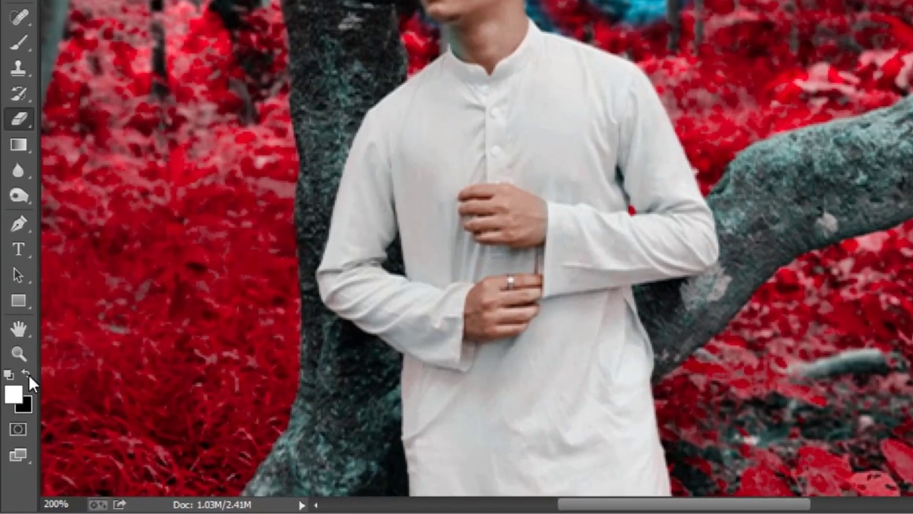
Restore the mask over the foliage beside his head by erasing with black in front, and return the foreground colour to white
left_click(21, 419)
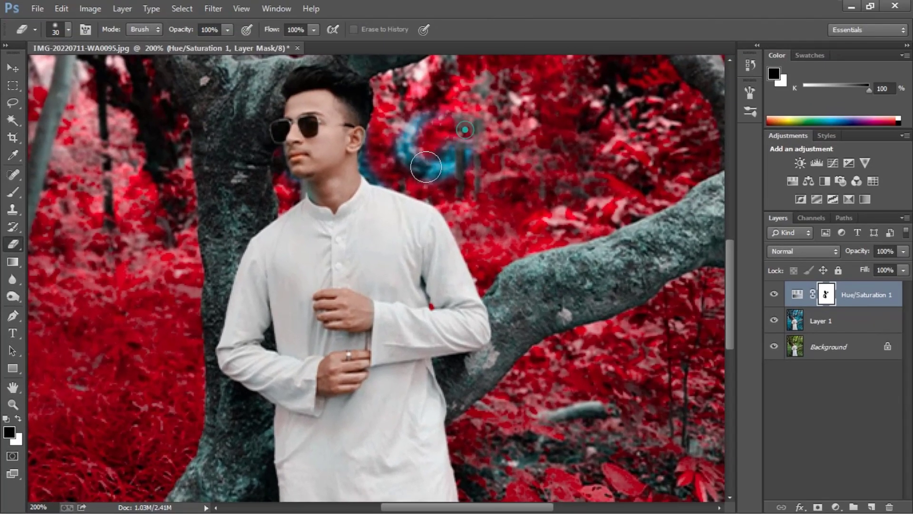
left_click_drag(416, 143, 478, 150)
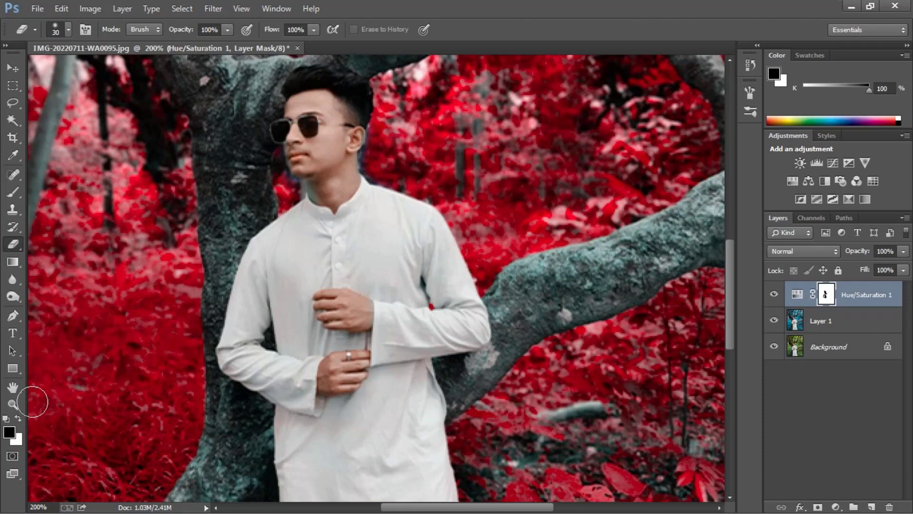
left_click(18, 418)
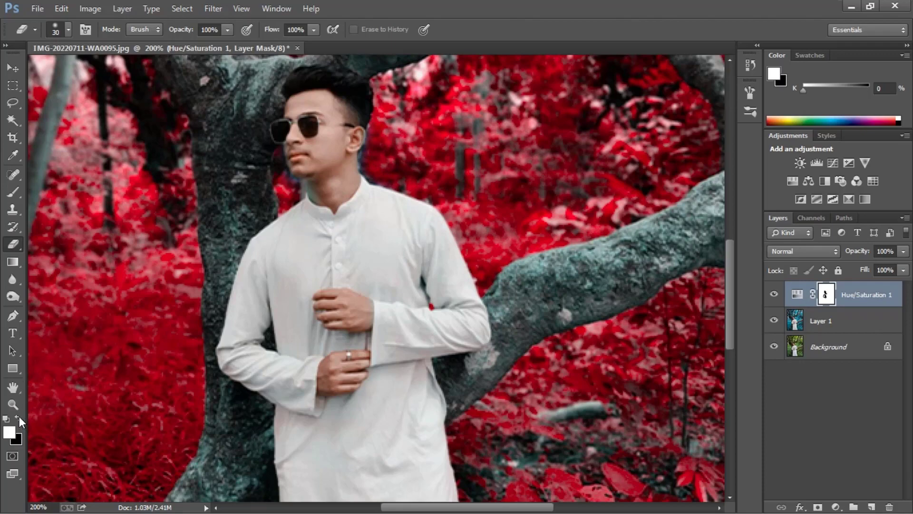
Erase the Hue/Saturation mask over the rest of the man's white kurta, and check the whole photo at 100%
scroll(380, 383, "down", 5)
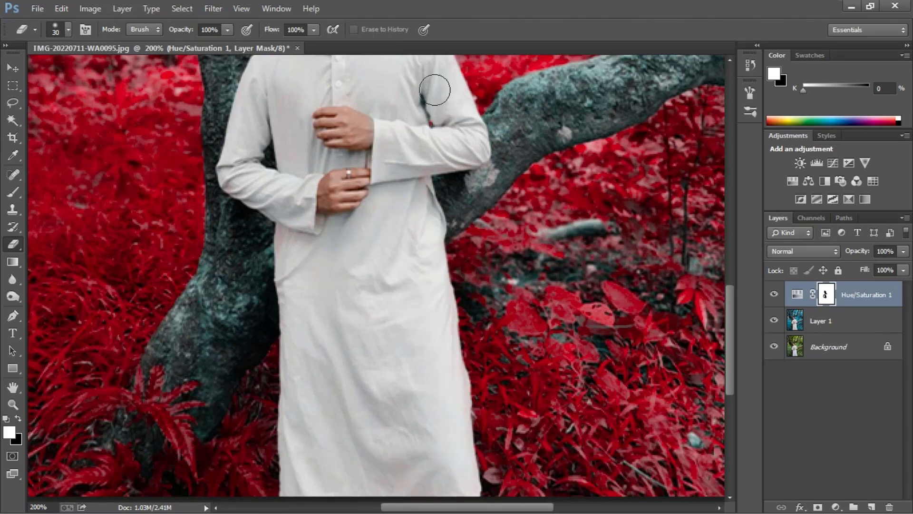
scroll(404, 95, "up", 3)
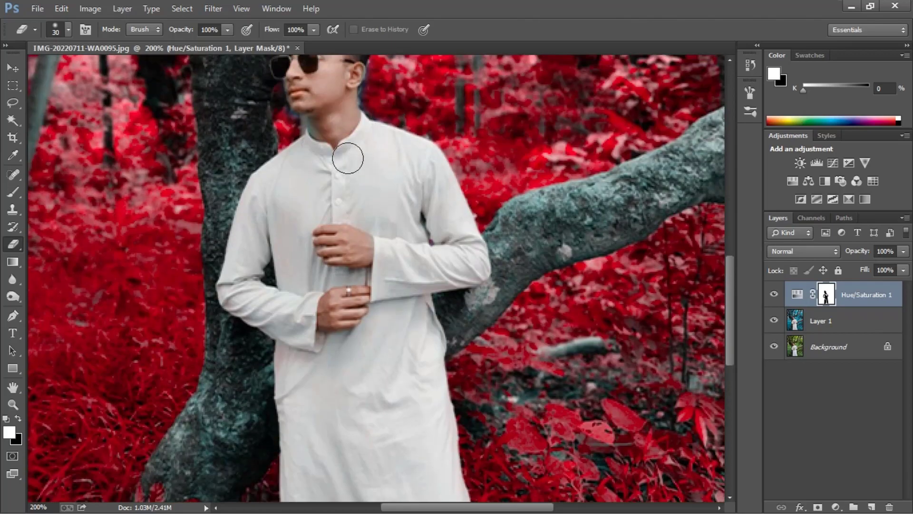
scroll(338, 171, "up", 2)
scroll(338, 171, "up", 1)
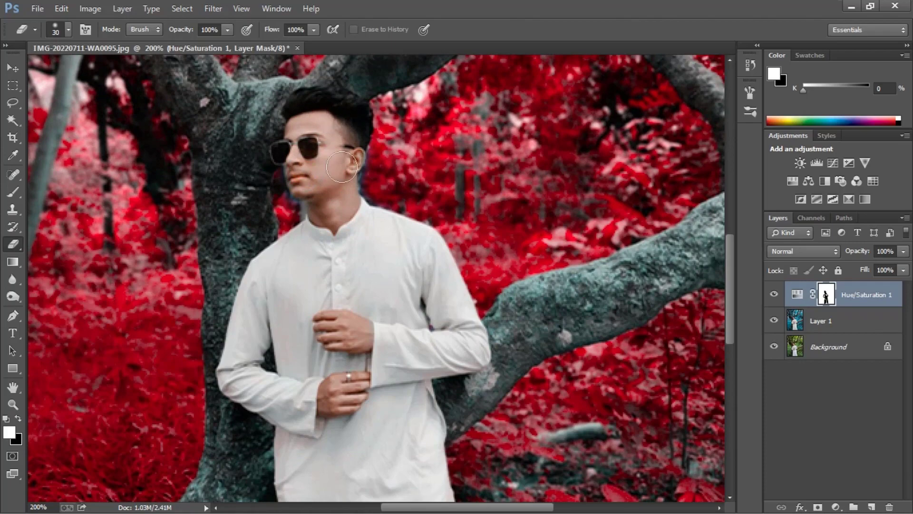
scroll(328, 209, "down", 5)
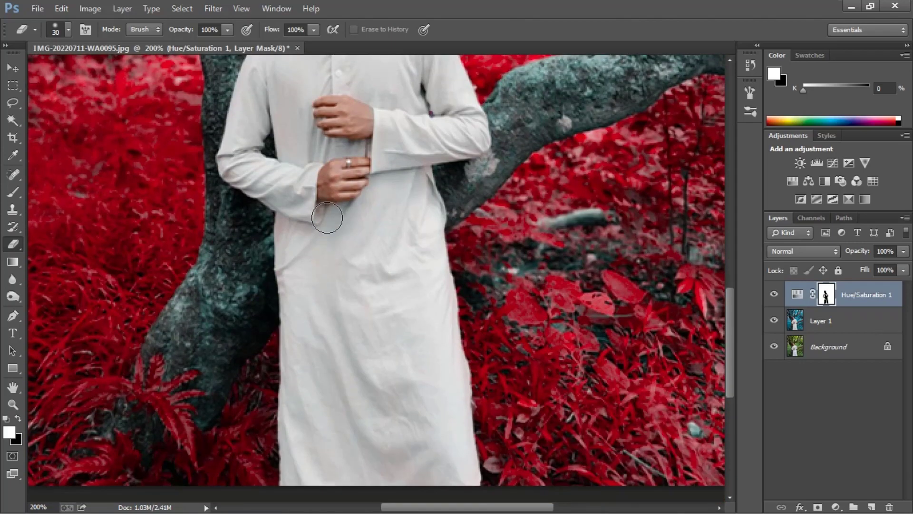
scroll(327, 214, "up", 1)
key("ctrl+minus")
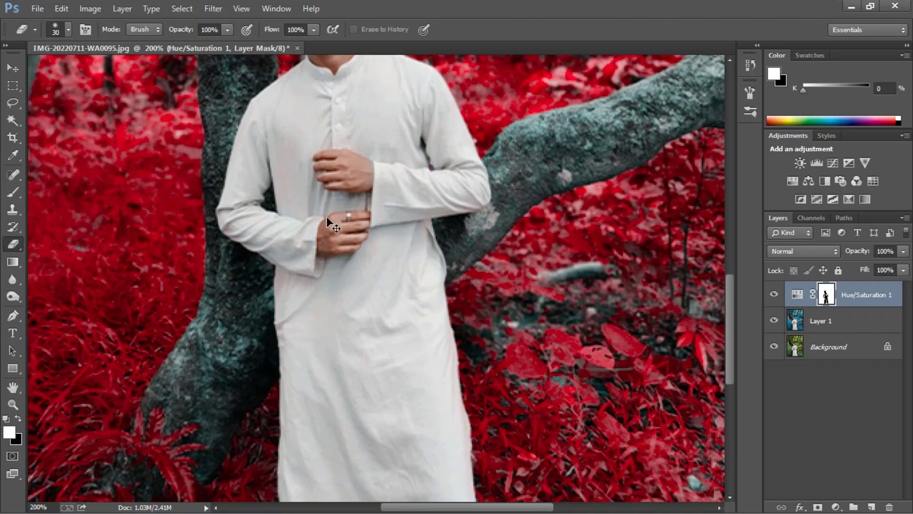
key("ctrl+minus")
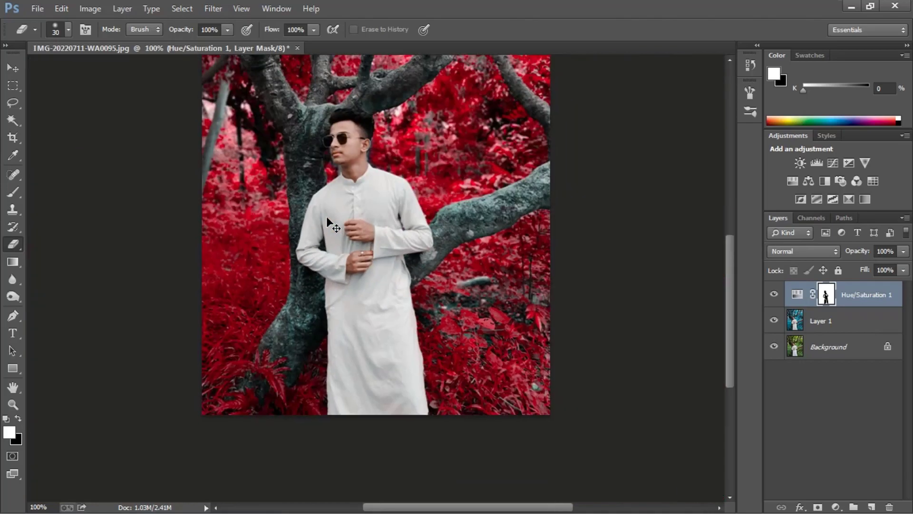
scroll(326, 215, "up", 2)
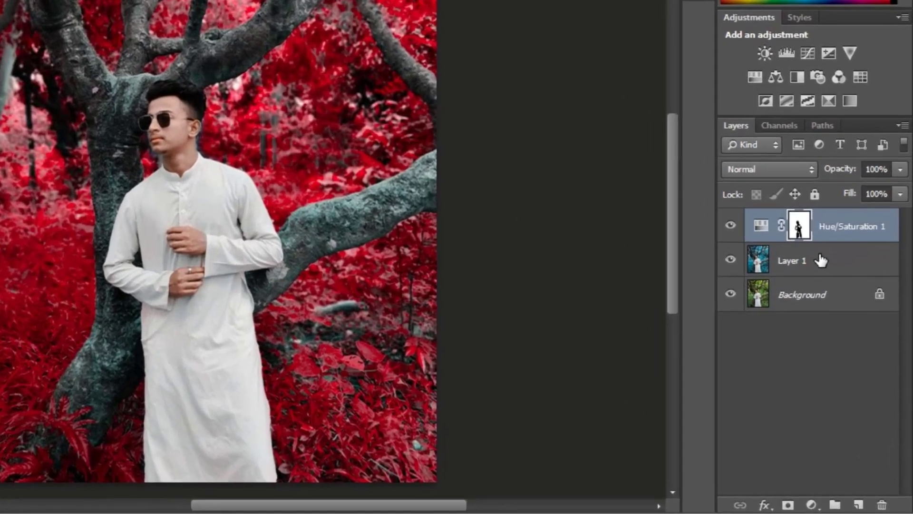
Add a Color Balance adjustment layer on top and shift its Midtones toward red, with Magenta-Green -13 and Yellow-Blue +9
left_click(811, 504)
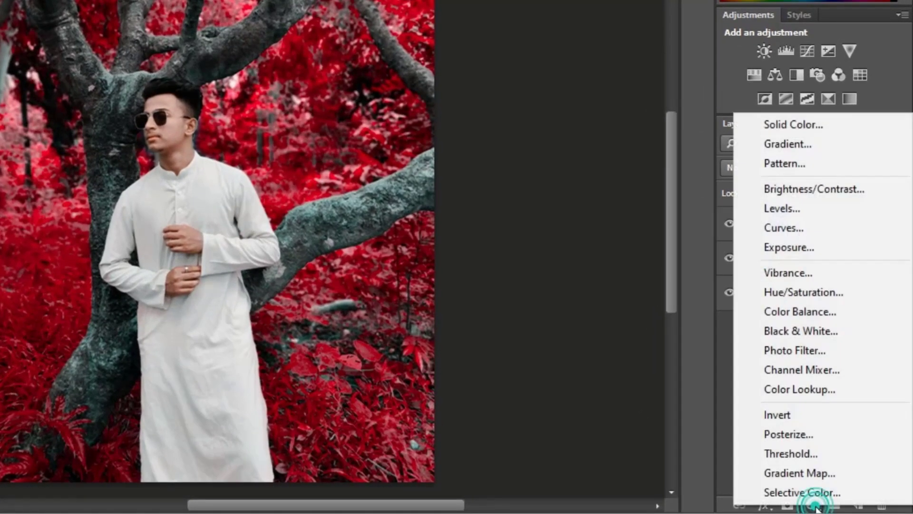
left_click(794, 312)
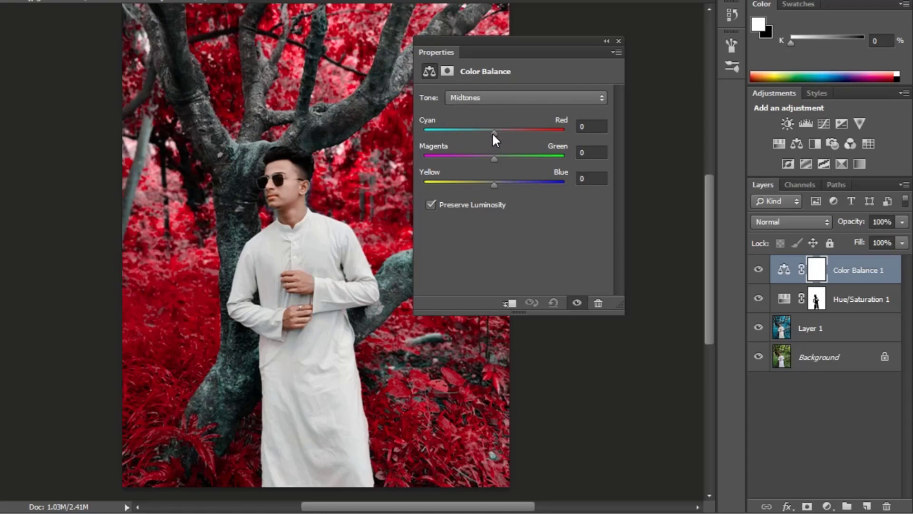
left_click_drag(492, 132, 501, 135)
left_click_drag(494, 159, 485, 159)
left_click_drag(493, 185, 501, 185)
Shift the Color Balance Highlights slightly toward cyan, magenta and blue
left_click(466, 97)
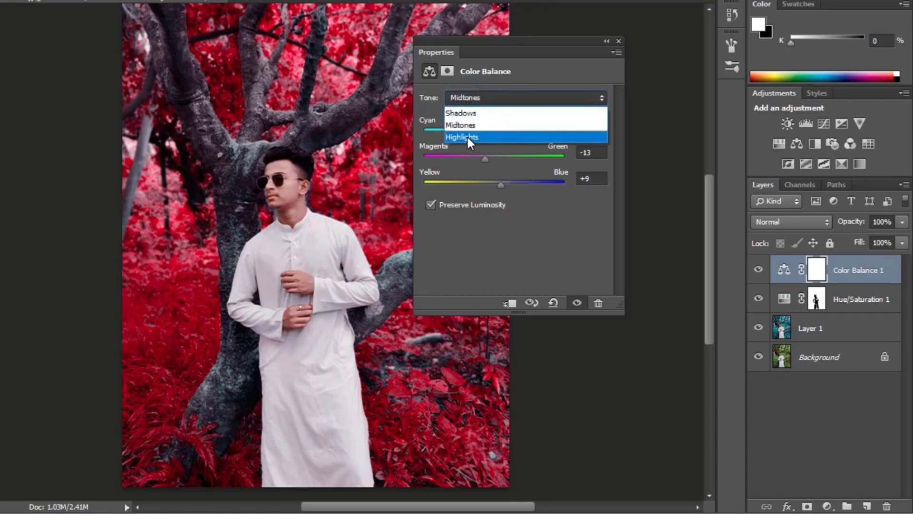
left_click(468, 138)
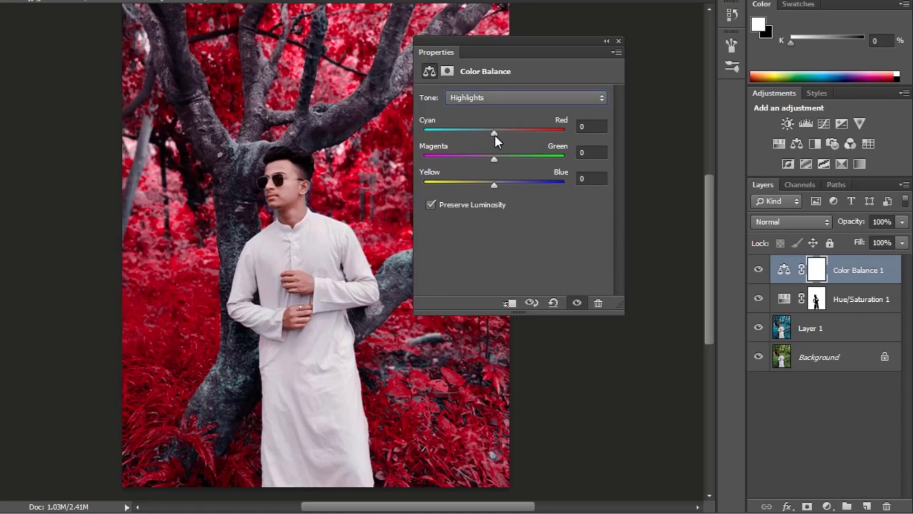
left_click_drag(494, 134, 486, 133)
left_click_drag(494, 158, 486, 158)
left_click_drag(492, 184, 502, 189)
Set the Color Balance Shadows to Cyan-Red -12, Magenta-Green +7 and Yellow-Blue +7, and close the properties
left_click(470, 98)
left_click(469, 114)
mouse_move(495, 133)
left_mouse_down()
mouse_move(476, 130)
mouse_move(485, 132)
left_mouse_up()
left_click_drag(496, 160, 500, 160)
left_click_drag(493, 185, 500, 185)
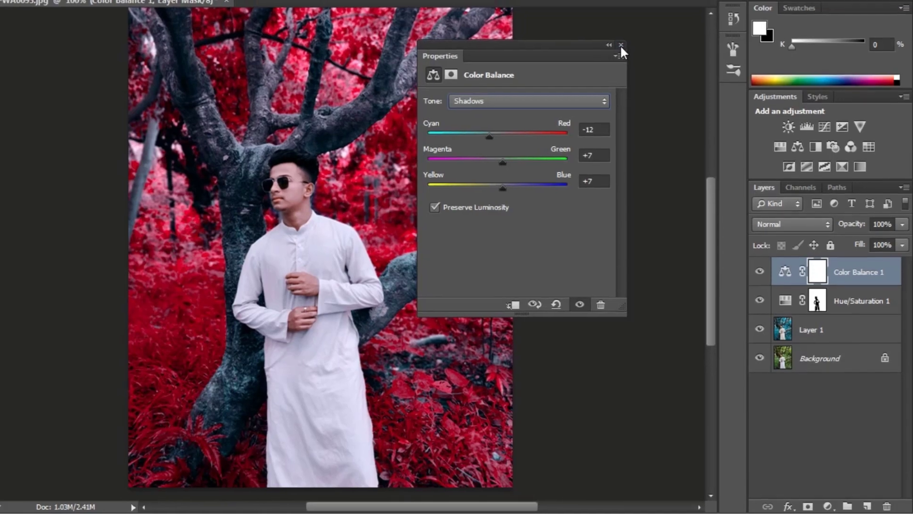
left_click(618, 41)
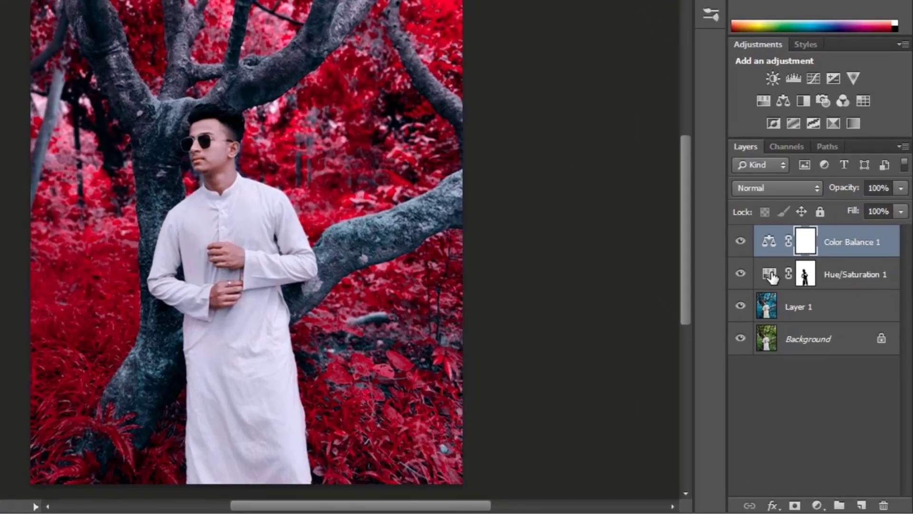
Reopen the Hue/Saturation 1 adjustment, set its Hue to +123 to turn the foliage magenta, and close the properties
double_click(770, 276)
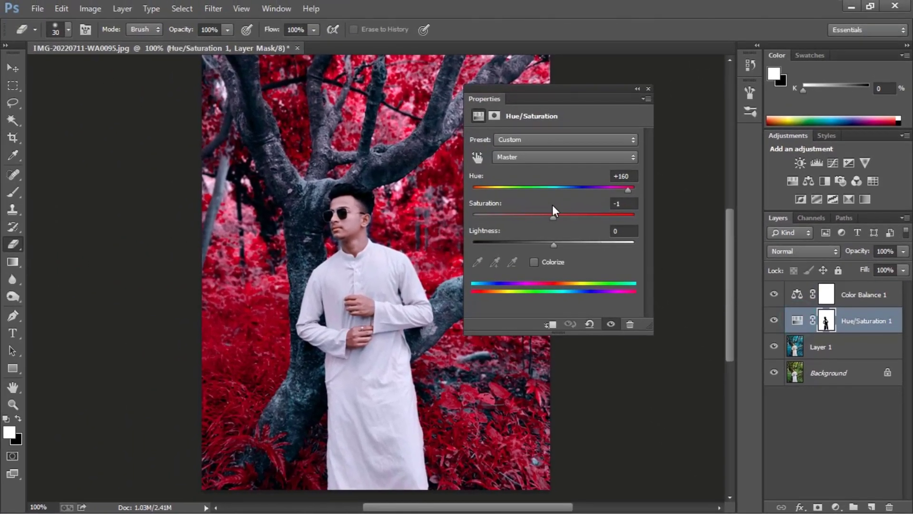
left_click_drag(614, 192, 615, 218)
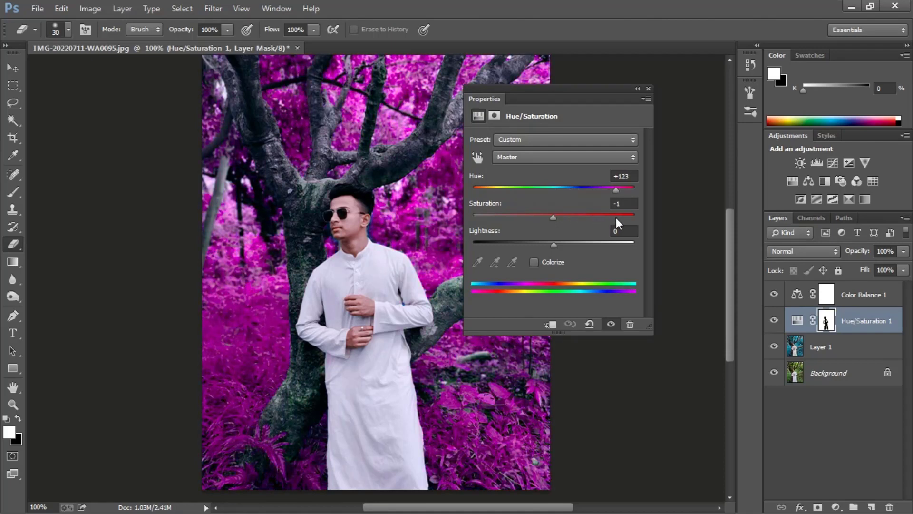
left_click(648, 89)
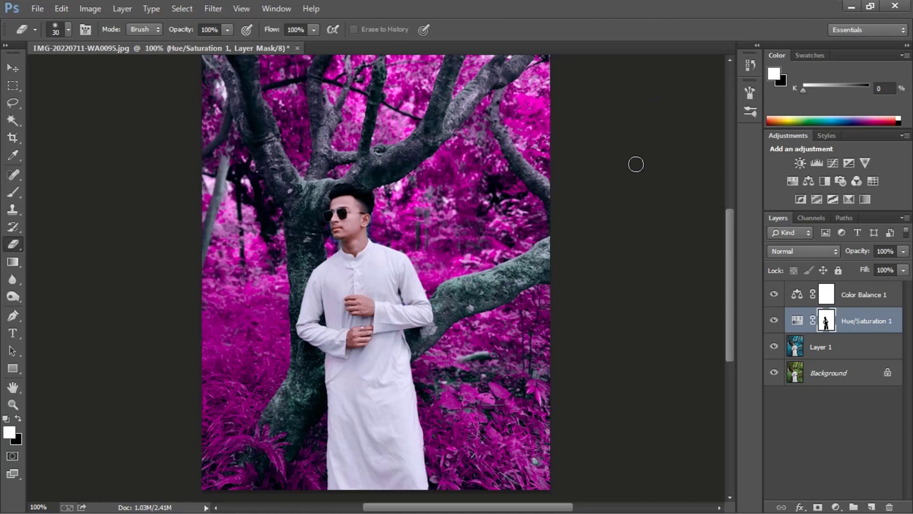